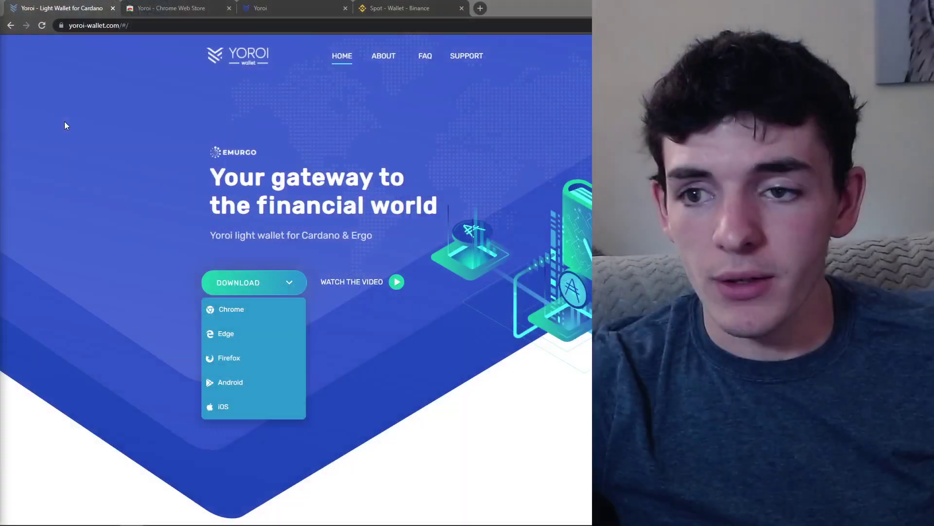
Snap the browser to the left half of the screen and widen it to show the Yoroi download page
{"action": "left_click_drag", "start_coordinate": [535, 10], "coordinate": [1, 54]}
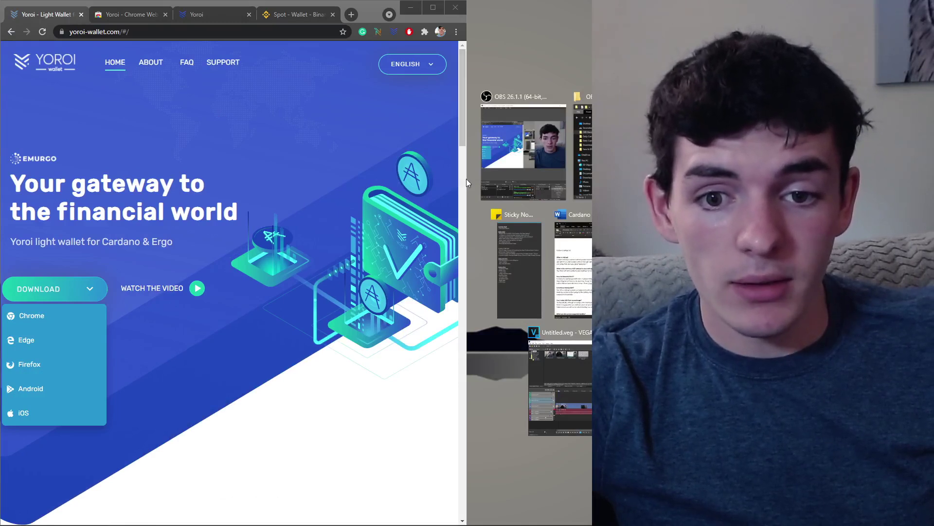
{"action": "left_click_drag", "start_coordinate": [466, 180], "coordinate": [592, 179]}
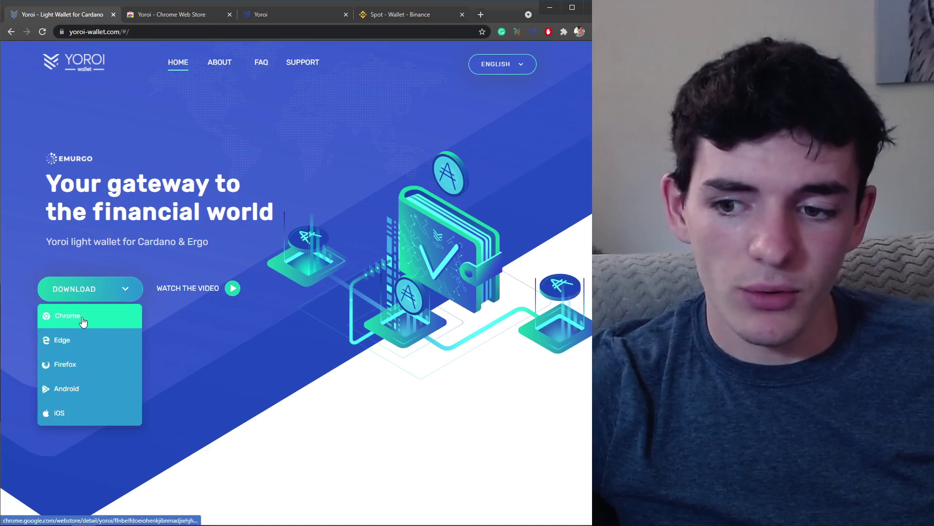
Check the Yoroi extension's Chrome Web Store page, then return to Yoroi's Add new wallet page
{"action": "left_click", "coordinate": [168, 15]}
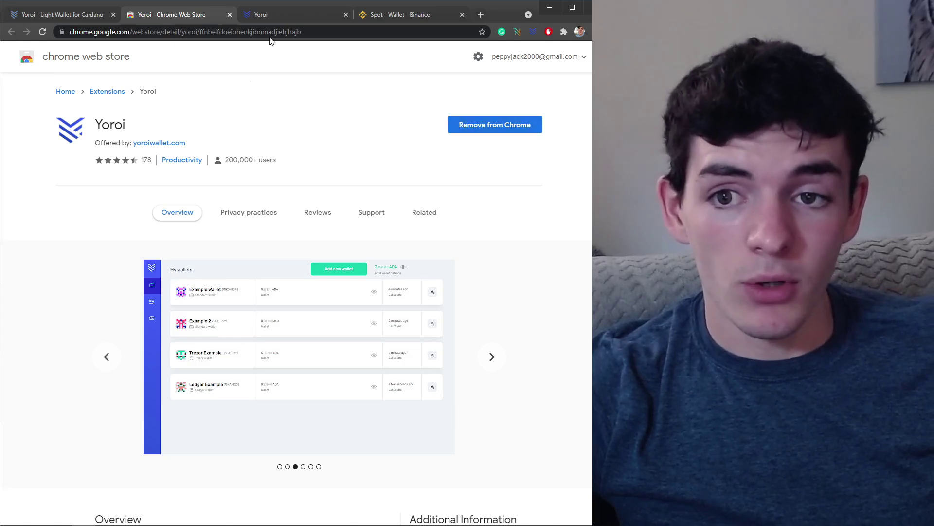
{"action": "left_click", "coordinate": [265, 15]}
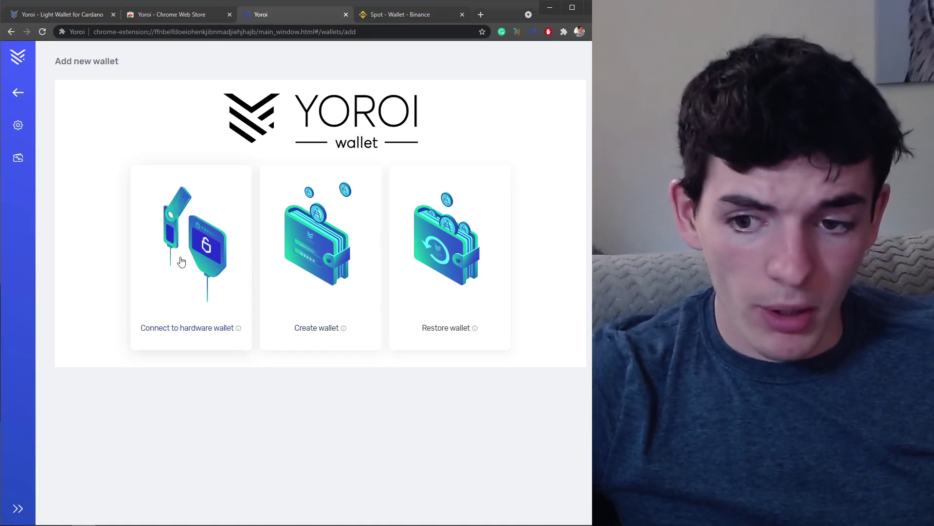
Start a new regular Cardano wallet and name it 'test wallet'
{"action": "left_click", "coordinate": [321, 259]}
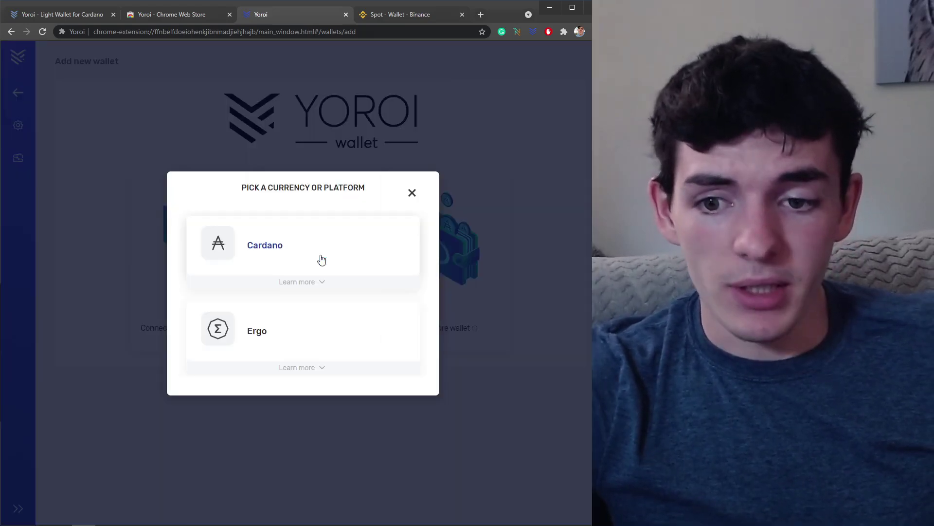
{"action": "left_click", "coordinate": [288, 248]}
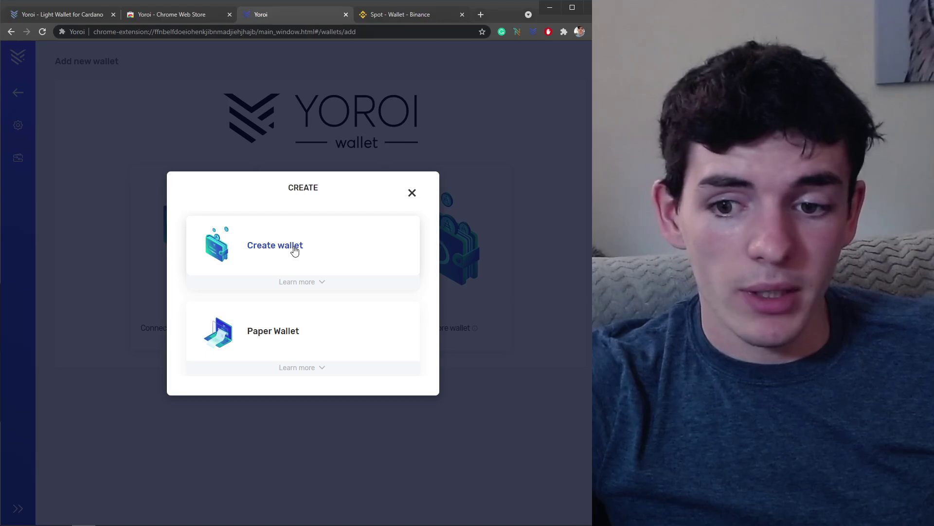
{"action": "left_click", "coordinate": [271, 258]}
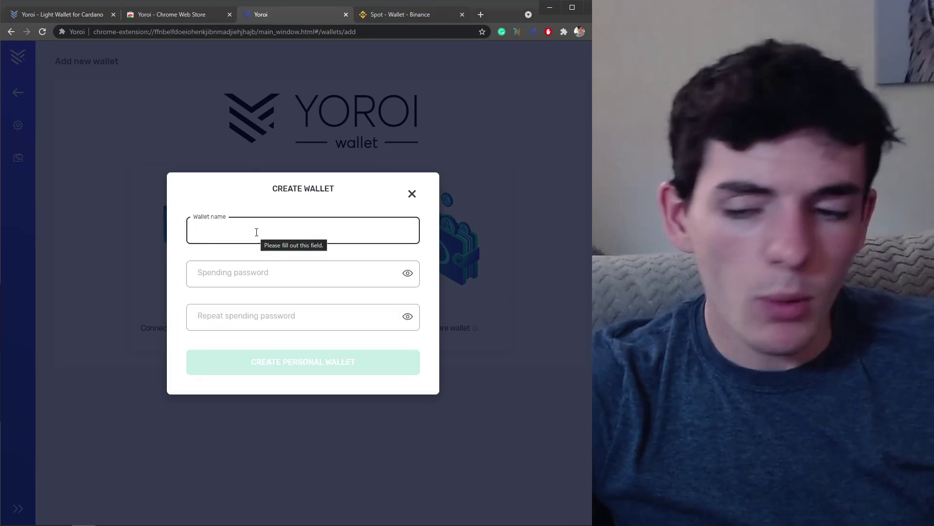
{"action": "type", "text": "test wallet"}
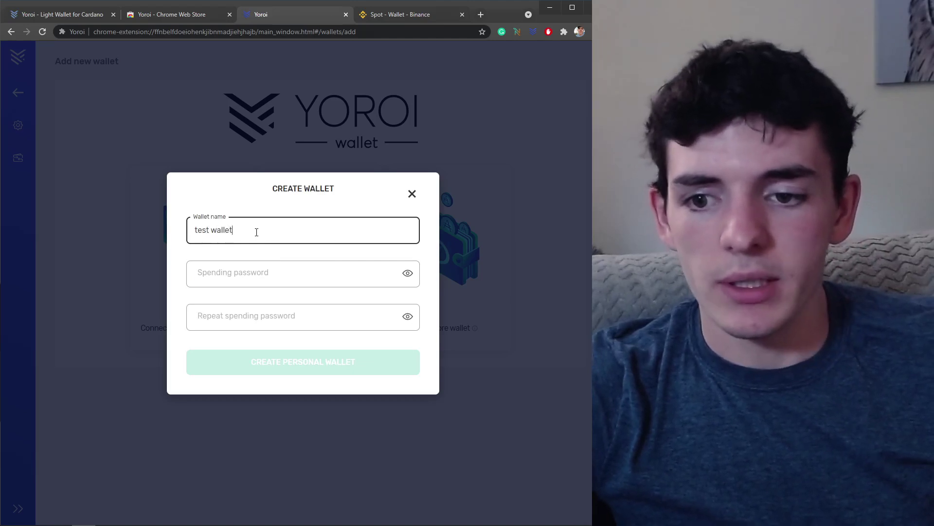
Enter a longer spending password, repeat it, and create the personal wallet
{"action": "left_click", "coordinate": [249, 269]}
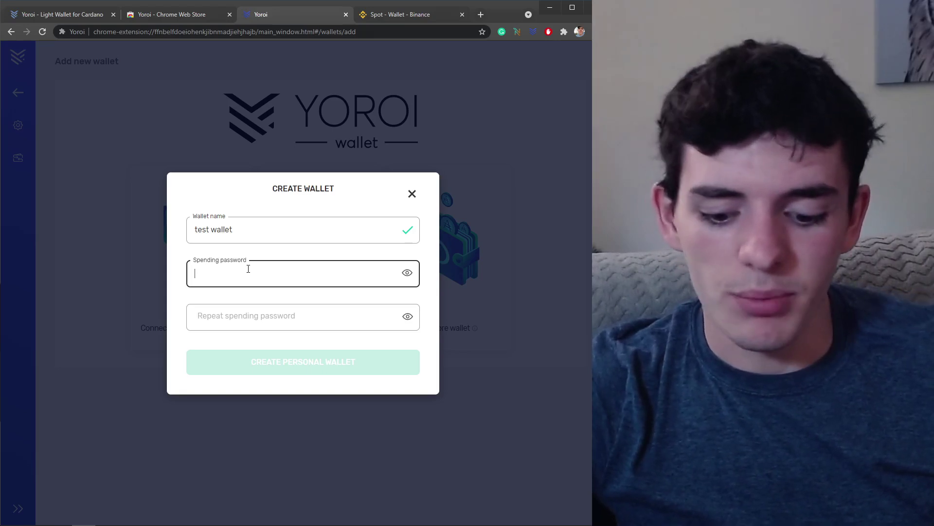
{"action": "type", "text": "•••"}
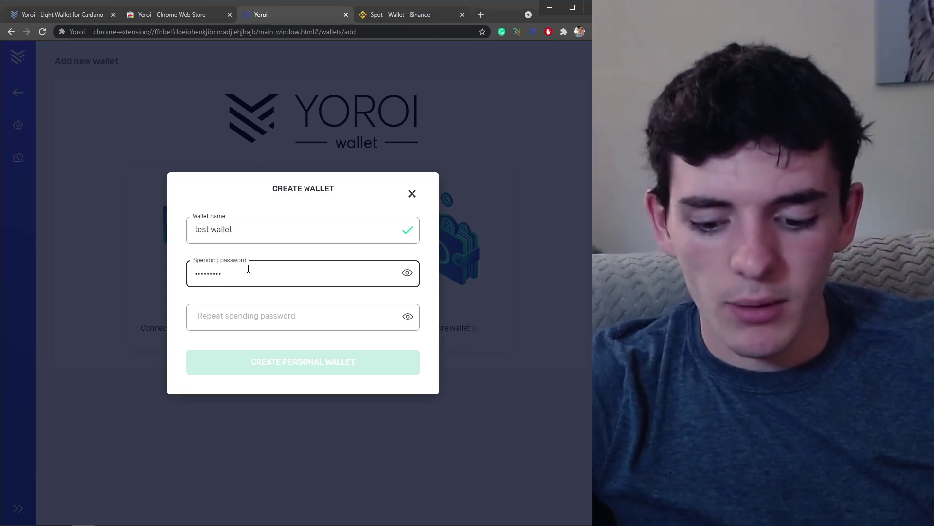
{"action": "type", "text": "••••"}
{"action": "key", "text": "ctrl+a"}
{"action": "key", "text": "BackSpace"}
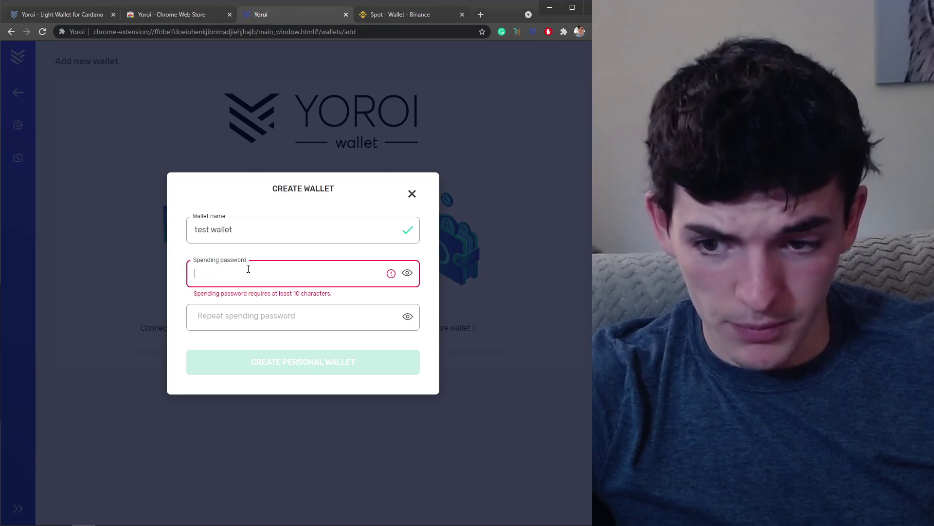
{"action": "type", "text": "•••••••••••"}
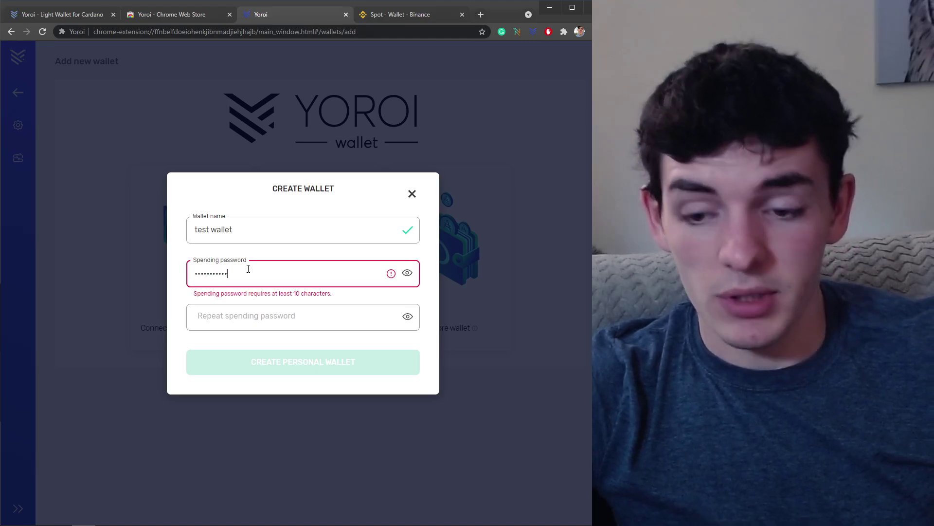
{"action": "left_click", "coordinate": [248, 320]}
{"action": "type", "text": "••"}
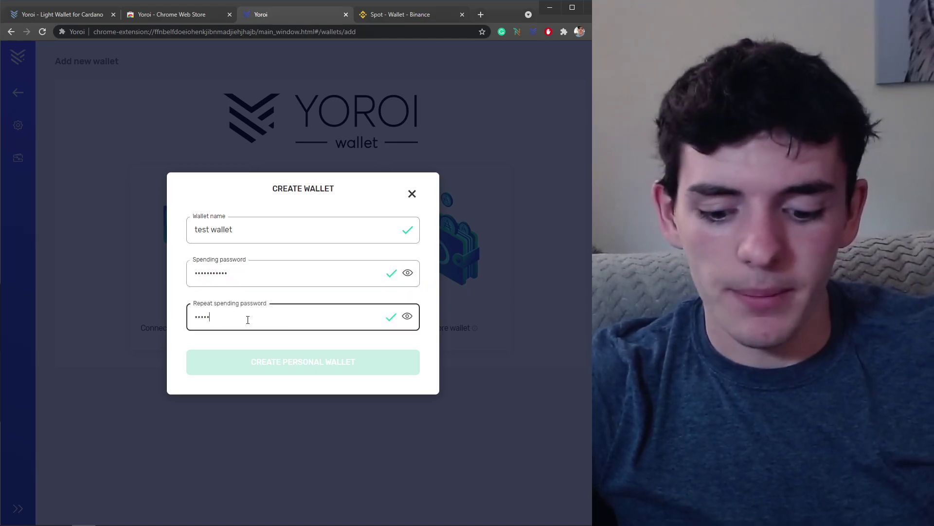
{"action": "type", "text": "•••••••••"}
{"action": "left_click", "coordinate": [344, 363]}
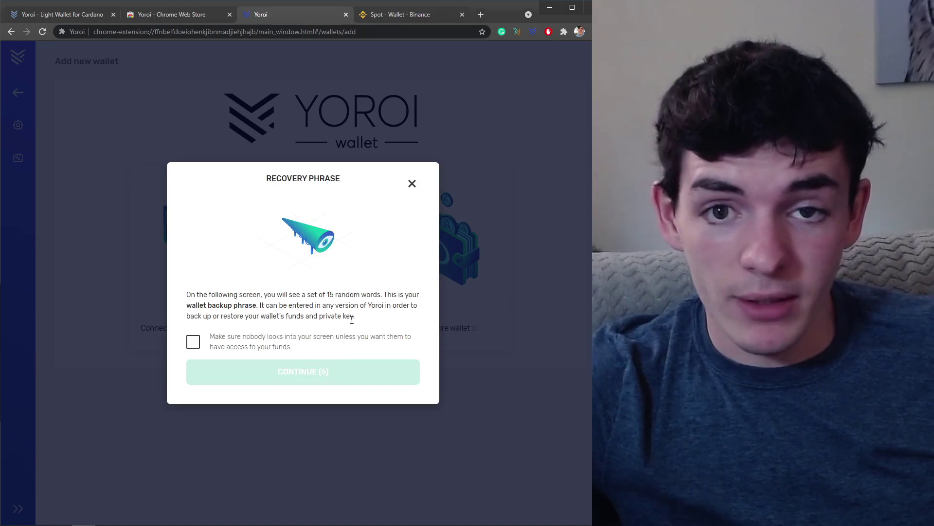
Acknowledge that nobody is watching and continue to display the 15-word recovery phrase
{"action": "left_click", "coordinate": [194, 343]}
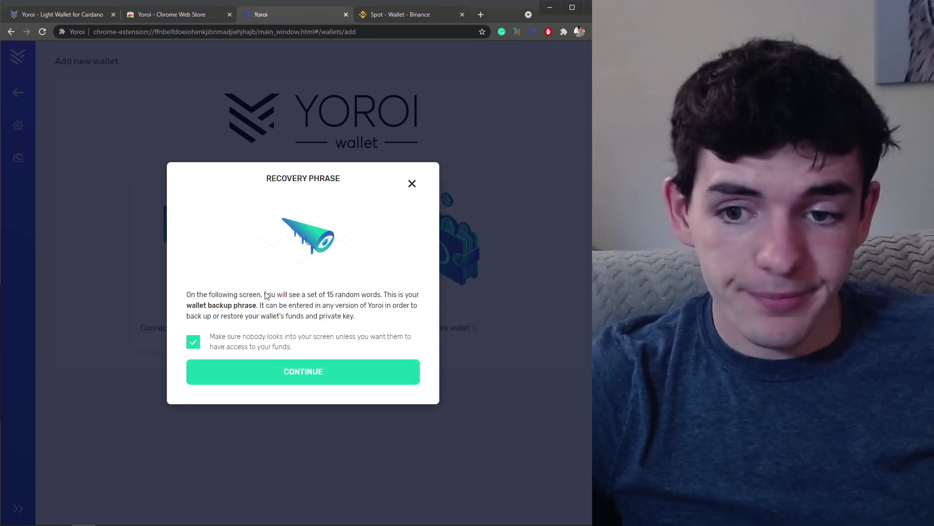
{"action": "left_click", "coordinate": [345, 376]}
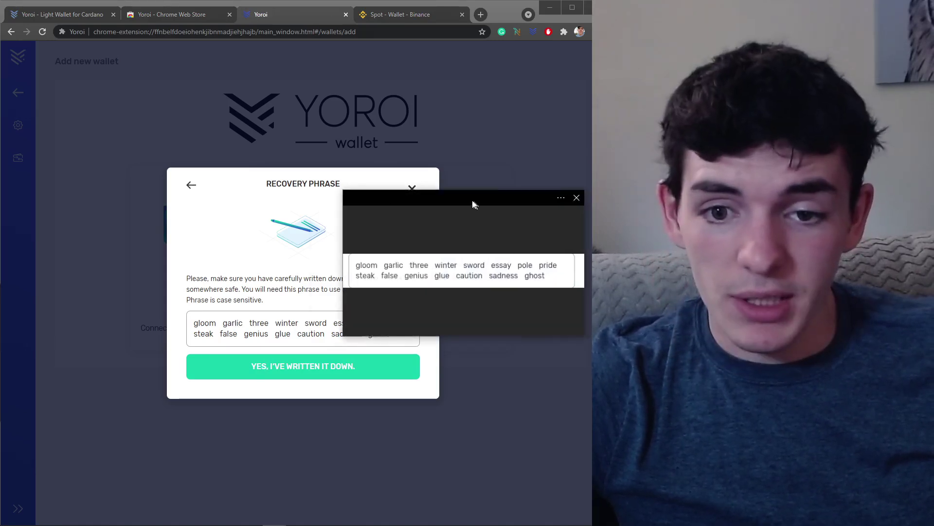
Confirm the recovery phrase is written down and select its words in order to verify it
{"action": "left_click_drag", "start_coordinate": [471, 202], "coordinate": [675, 143]}
{"action": "left_click", "coordinate": [349, 367]}
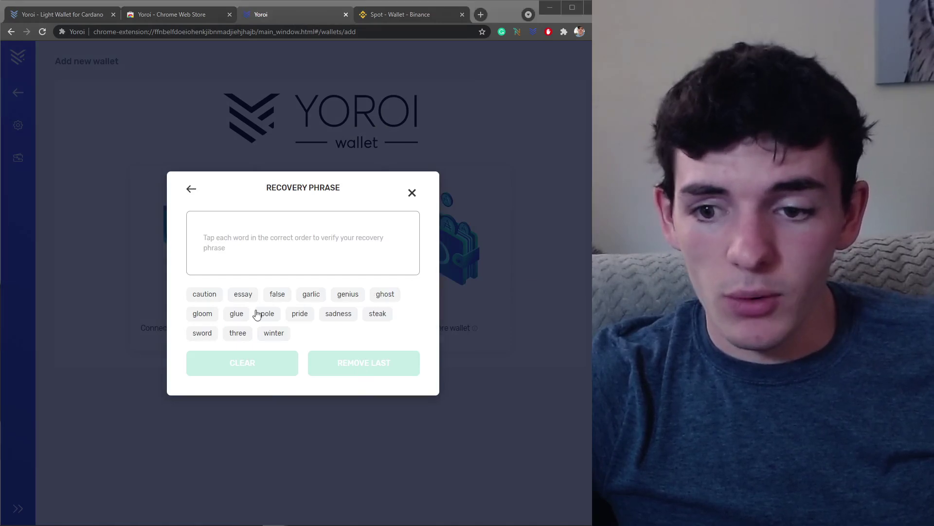
{"action": "left_click", "coordinate": [207, 315]}
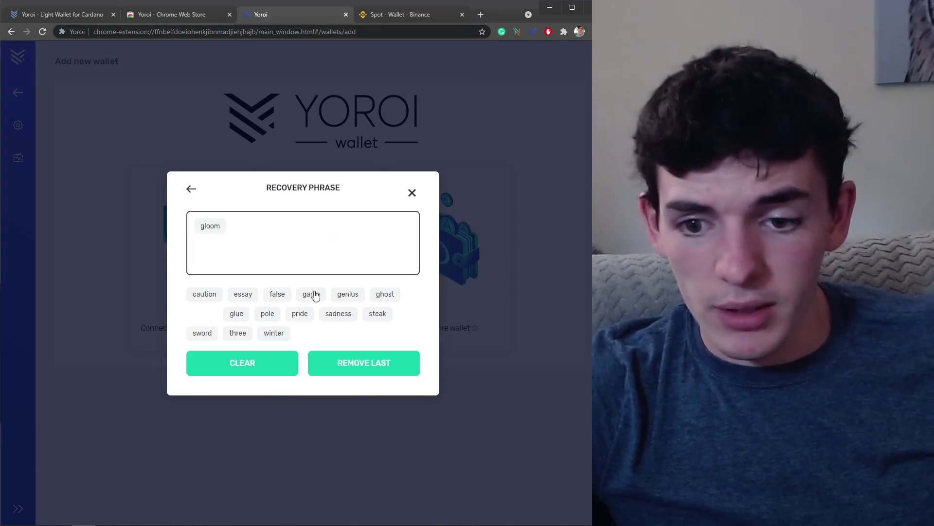
{"action": "left_click", "coordinate": [313, 295]}
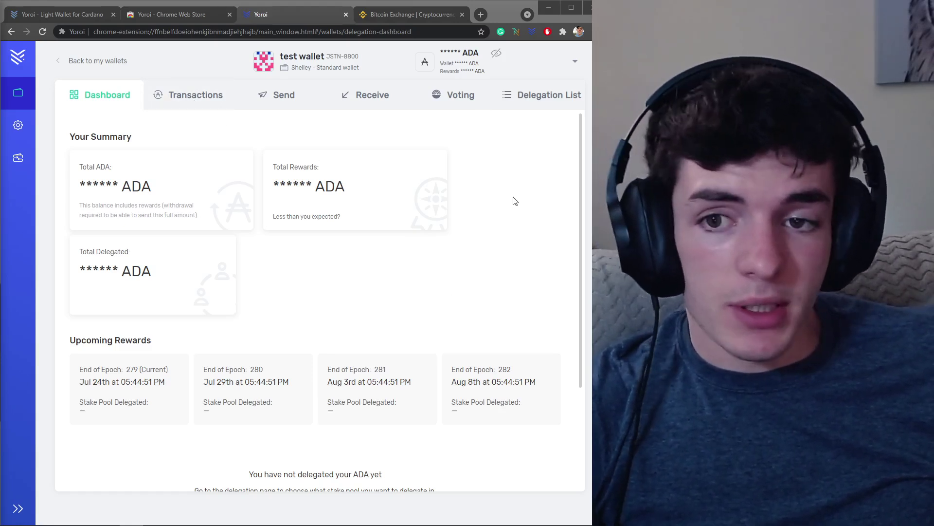
Search the Delegation List for JACK, then copy the test wallet's receive address
{"action": "left_click", "coordinate": [536, 104]}
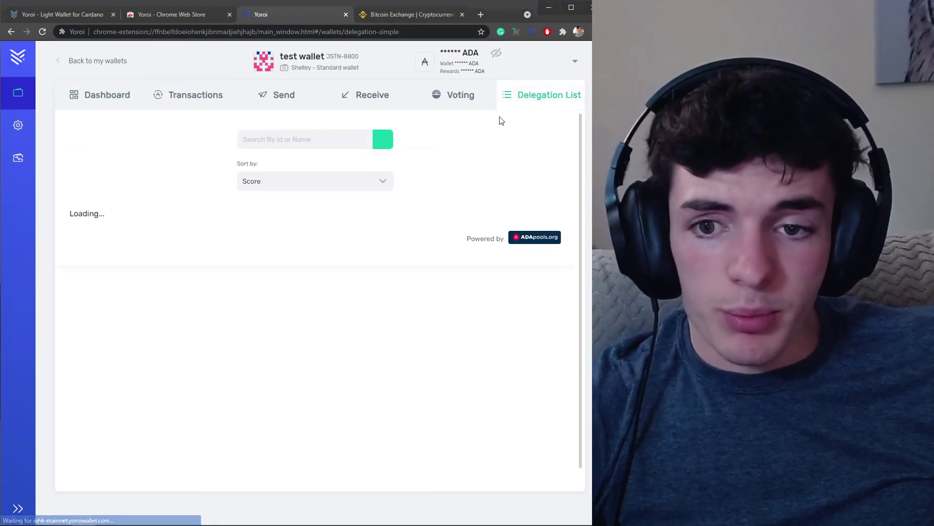
{"action": "type", "text": "JACK"}
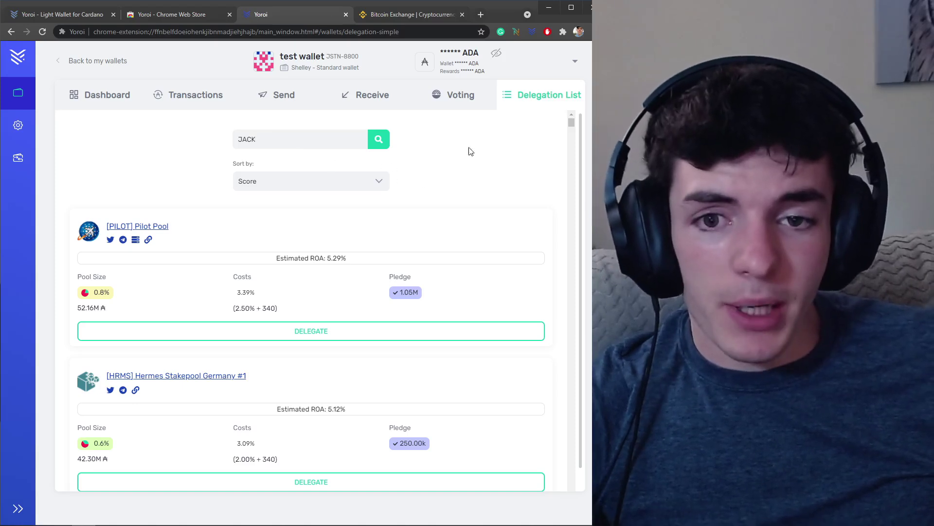
{"action": "left_click", "coordinate": [360, 98]}
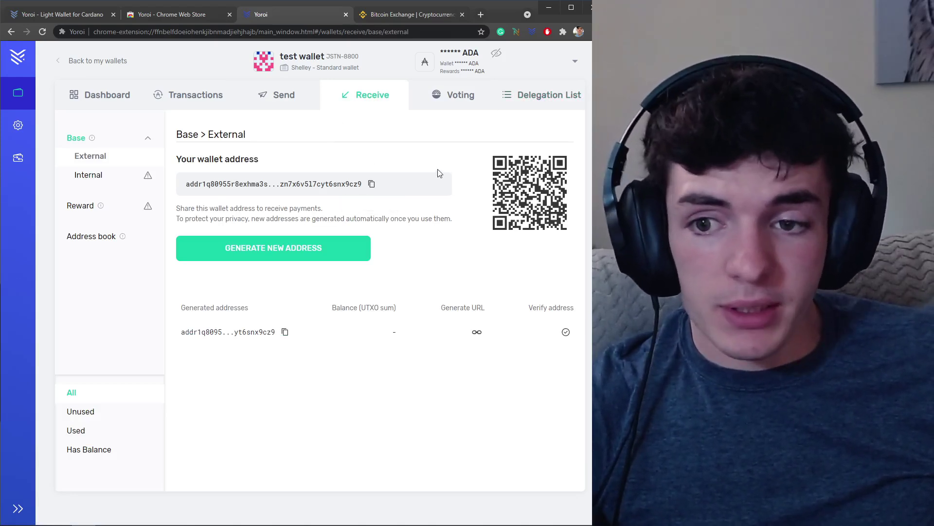
{"action": "left_click", "coordinate": [372, 183]}
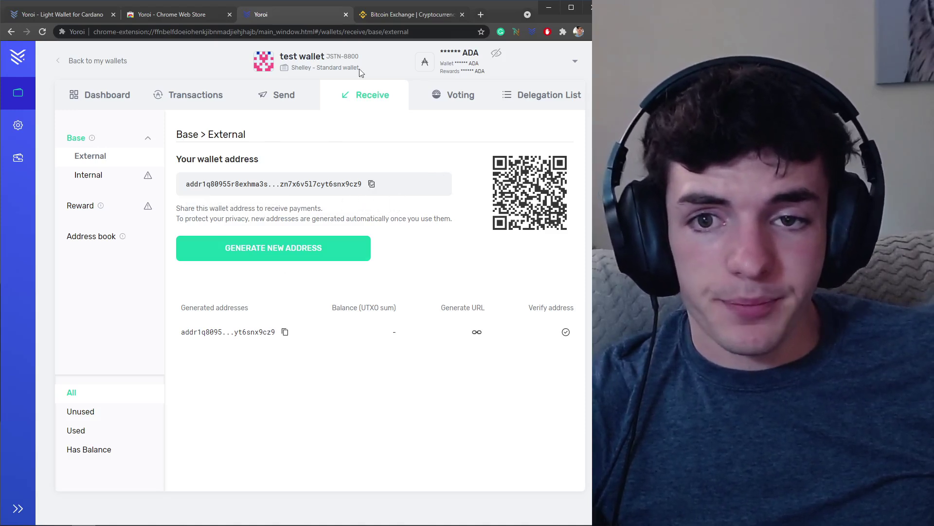
In Binance, open the Fiat and Spot wallet and filter balances for 'ada'
{"action": "left_click", "coordinate": [395, 15]}
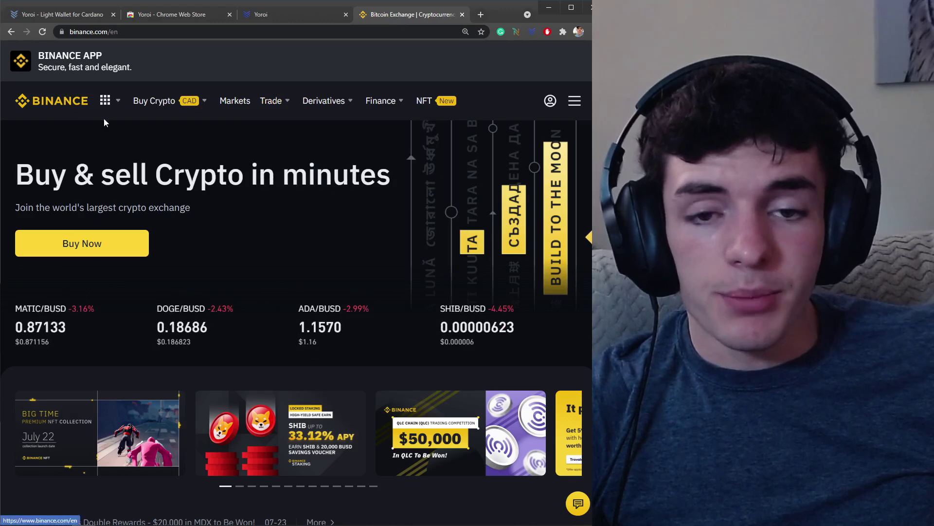
{"action": "left_click", "coordinate": [551, 101]}
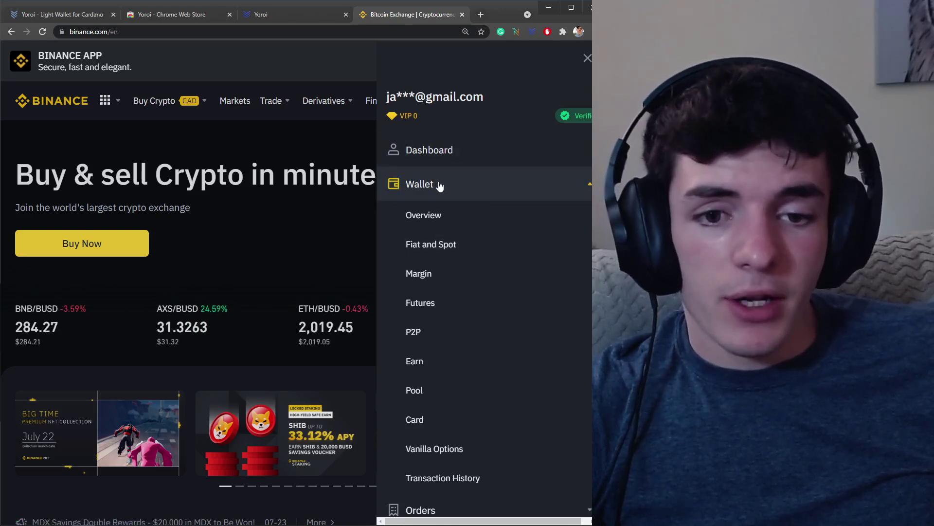
{"action": "left_click", "coordinate": [474, 249]}
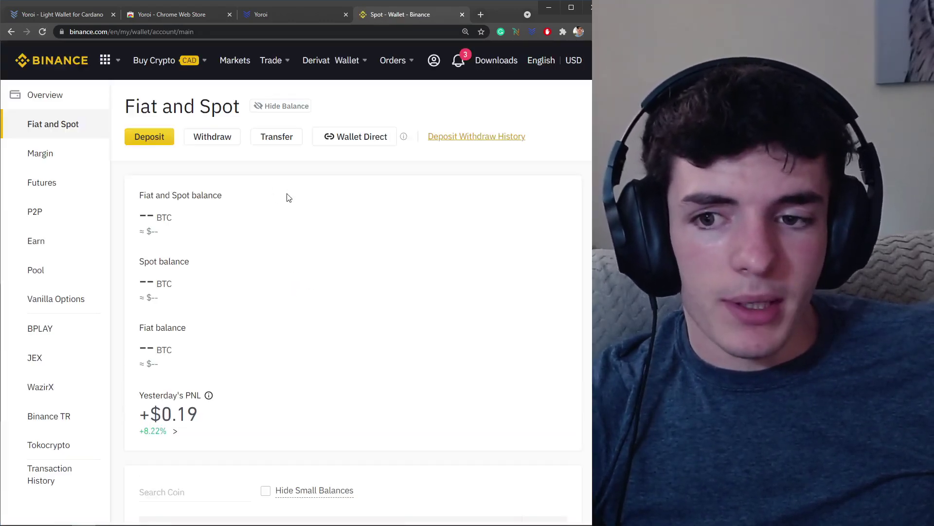
{"action": "scroll", "coordinate": [250, 204], "scroll_direction": "down", "scroll_amount": 5}
{"action": "left_click", "coordinate": [203, 246]}
{"action": "type", "text": "ada"}
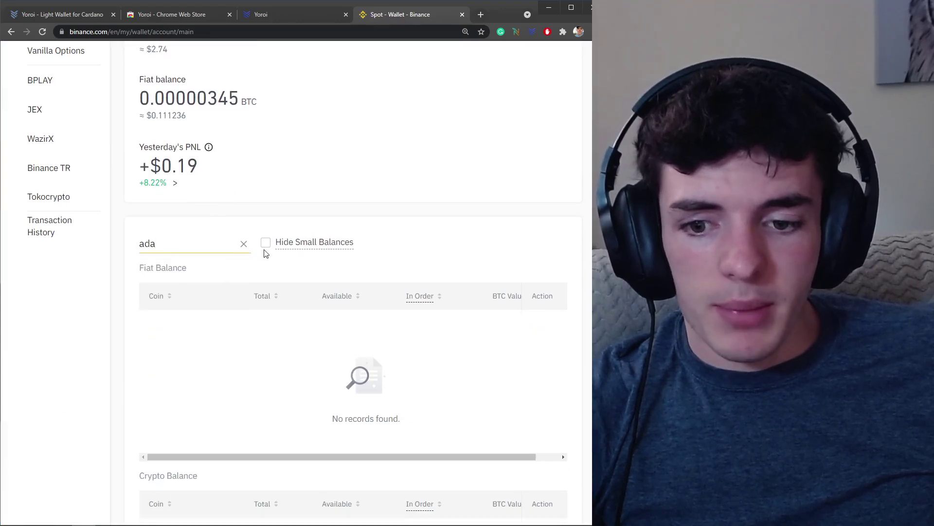
{"action": "scroll", "coordinate": [266, 251], "scroll_direction": "down", "scroll_amount": 3}
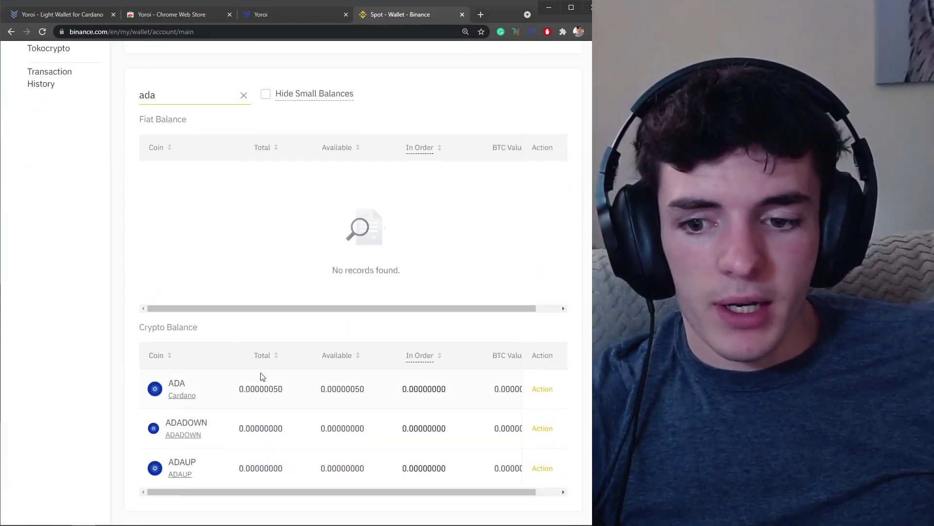
Start an ADA withdrawal with the Yoroi address pasted as destination, then return to Yoroi to compare
{"action": "mouse_move", "coordinate": [538, 390]}
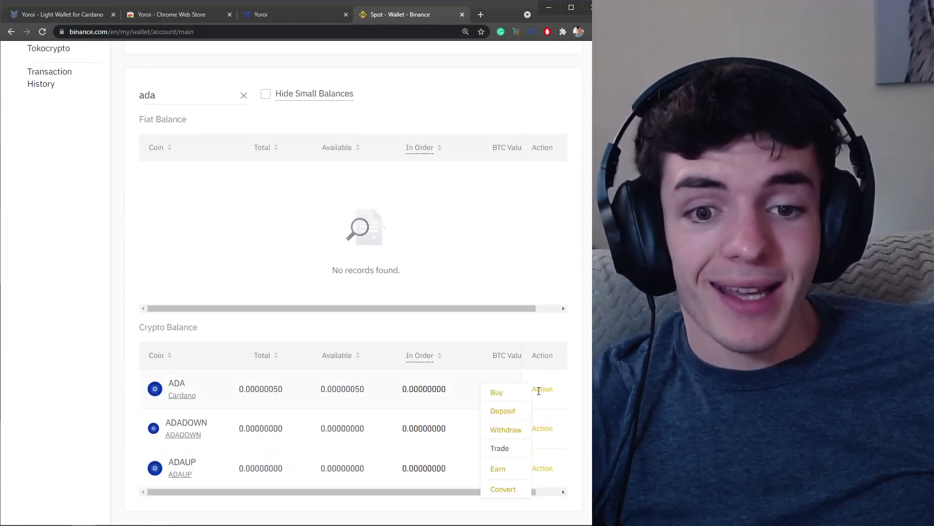
{"action": "left_click", "coordinate": [513, 431]}
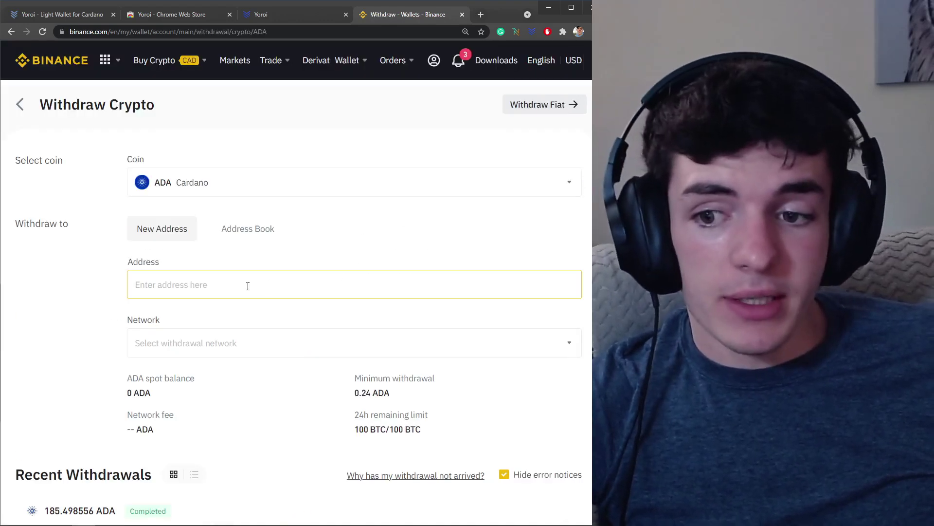
{"action": "left_click", "coordinate": [200, 286]}
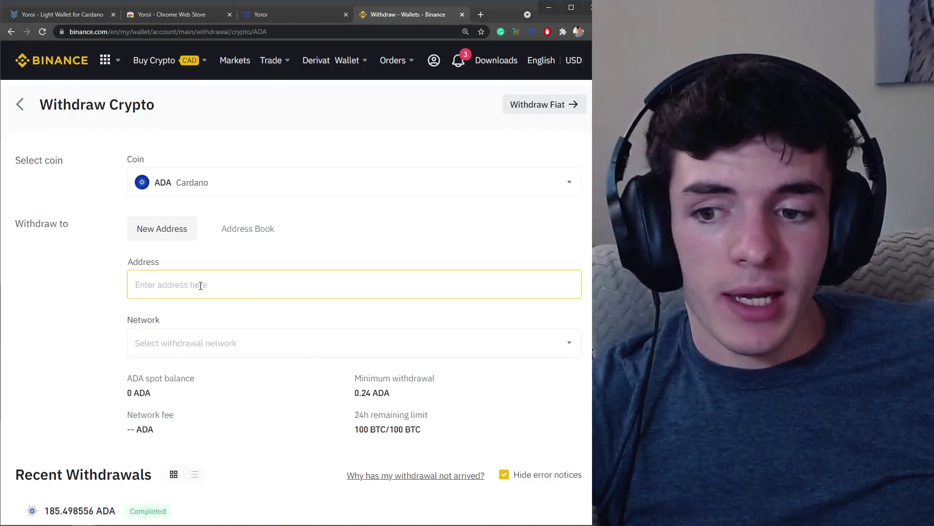
{"action": "key", "text": "ctrl+v"}
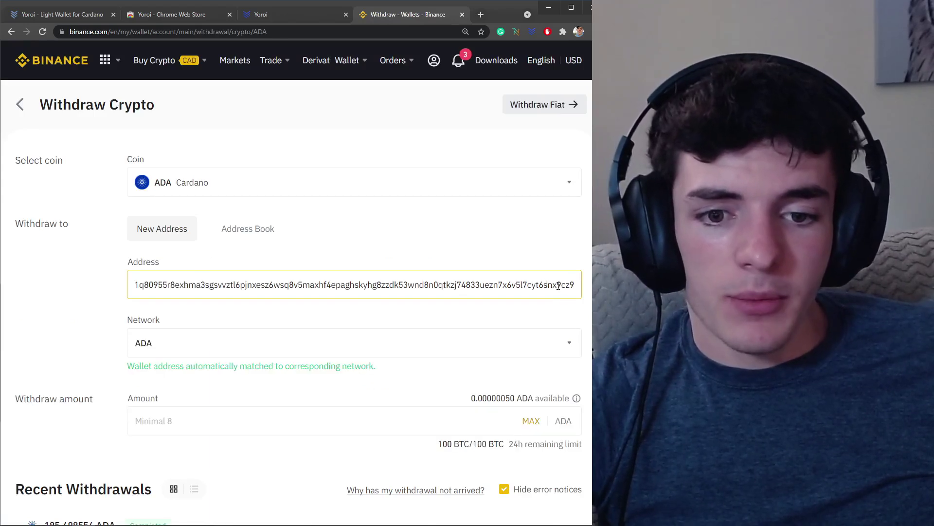
{"action": "left_click_drag", "start_coordinate": [558, 285], "coordinate": [590, 287]}
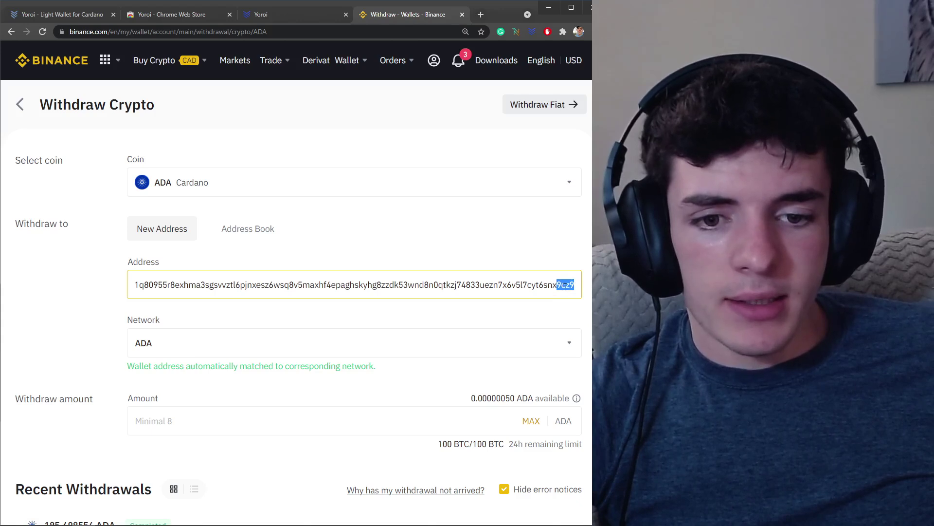
{"action": "left_click", "coordinate": [291, 12]}
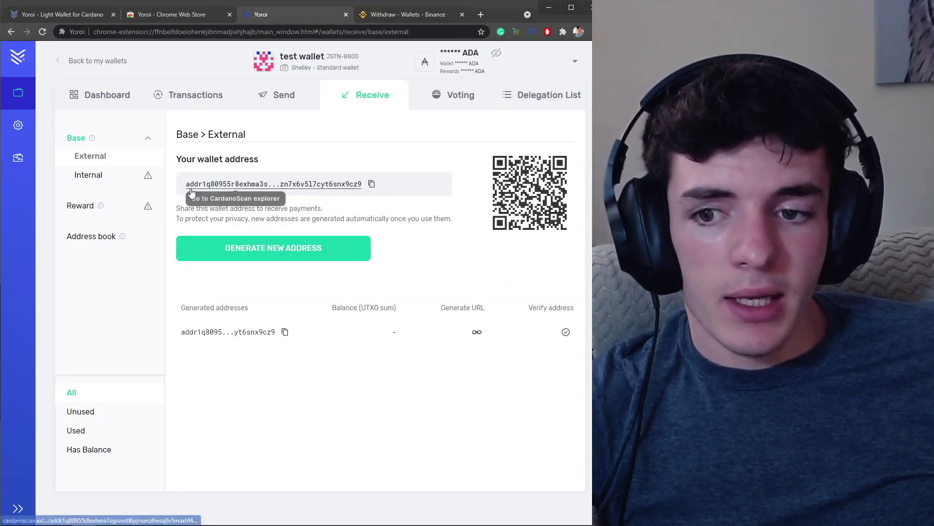
{"action": "left_click", "coordinate": [411, 15]}
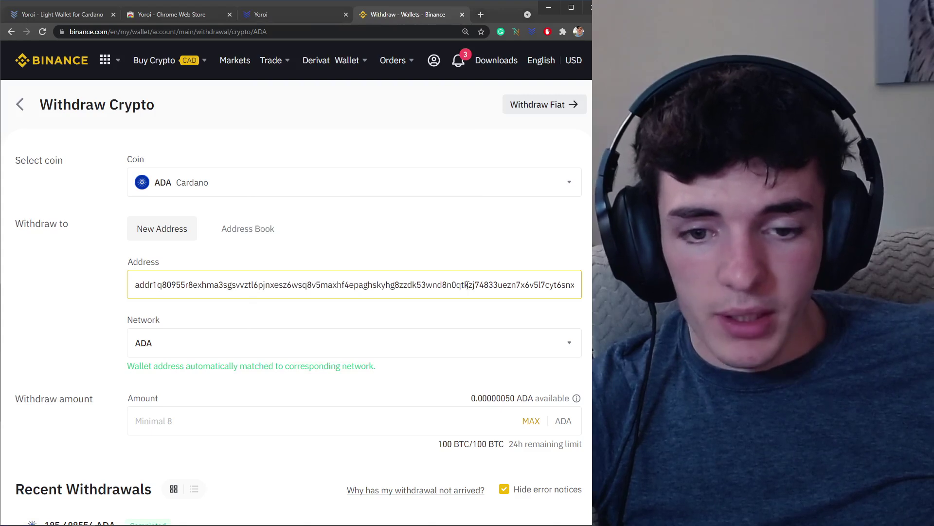
{"action": "left_click_drag", "start_coordinate": [548, 291], "coordinate": [573, 285]}
{"action": "left_click", "coordinate": [571, 284]}
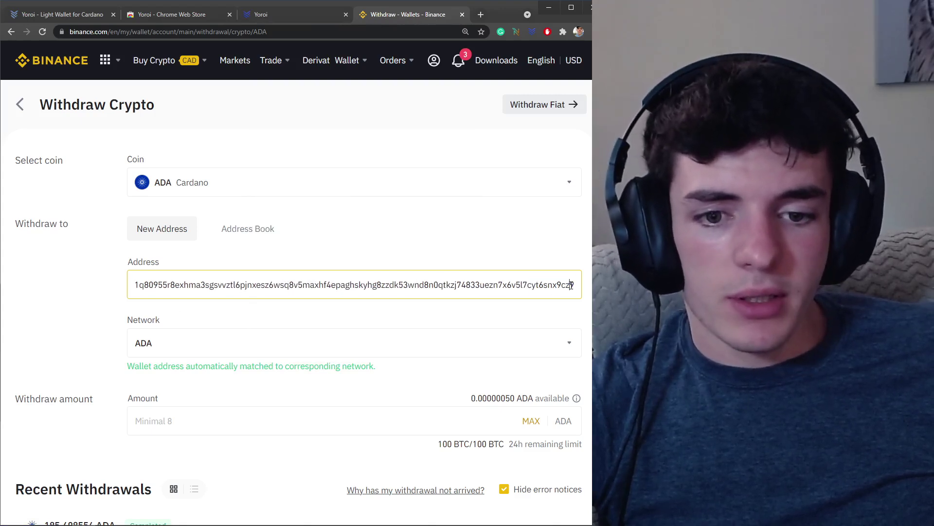
{"action": "left_click", "coordinate": [199, 421]}
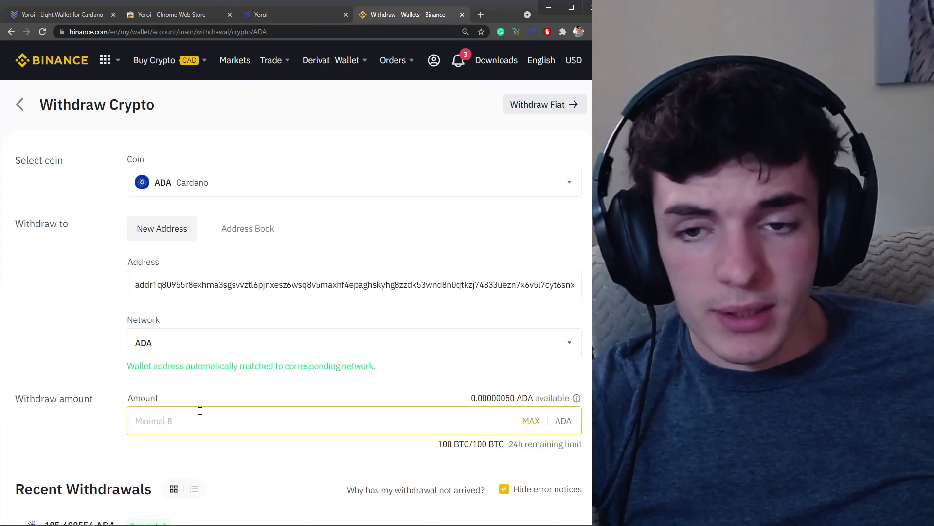
{"action": "scroll", "coordinate": [385, 383], "scroll_direction": "down", "scroll_amount": 5}
{"action": "scroll", "coordinate": [358, 369], "scroll_direction": "up", "scroll_amount": 5}
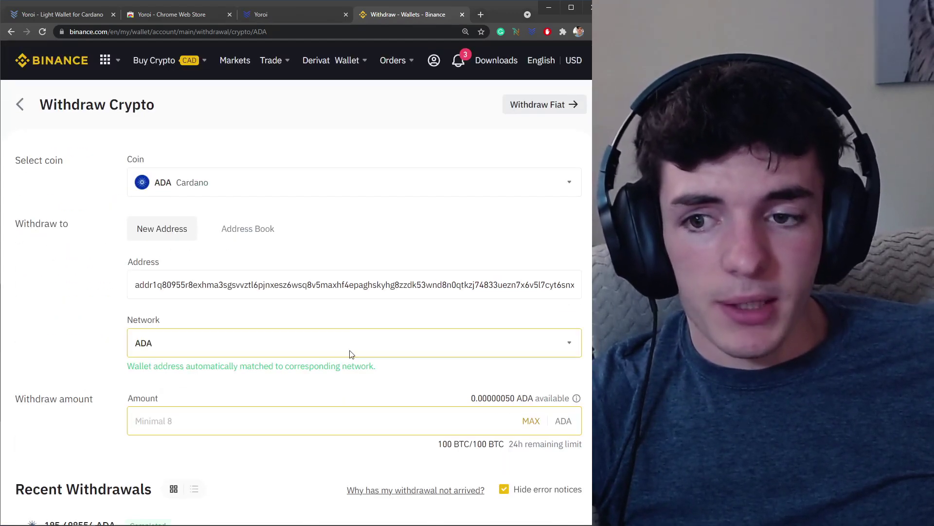
{"action": "left_click", "coordinate": [287, 14]}
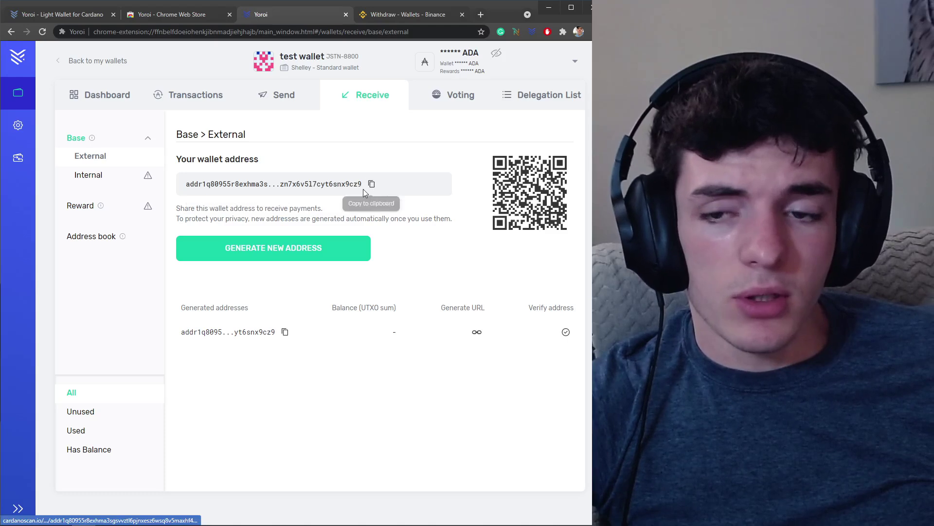
Search the Delegation List for 'JACK' to bring up Jack's Cardano Friends Pool
{"action": "left_click", "coordinate": [182, 94]}
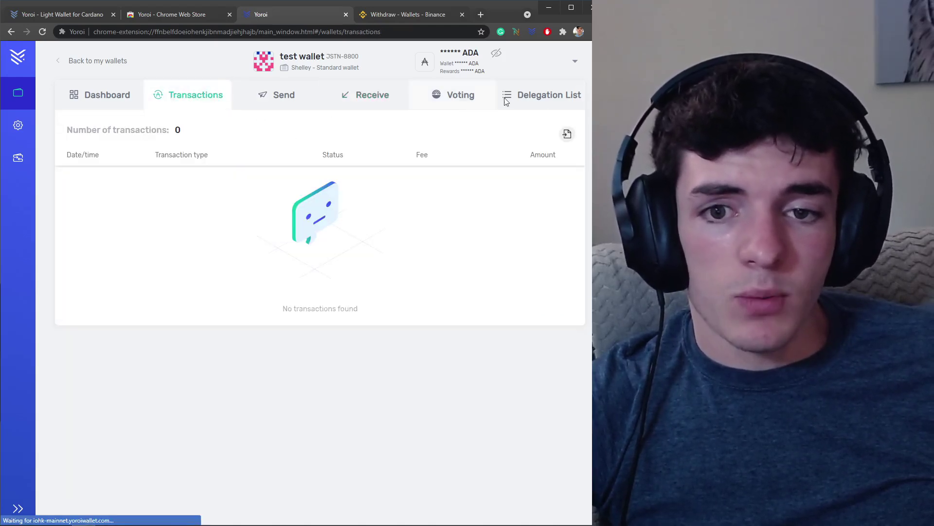
{"action": "left_click", "coordinate": [549, 96]}
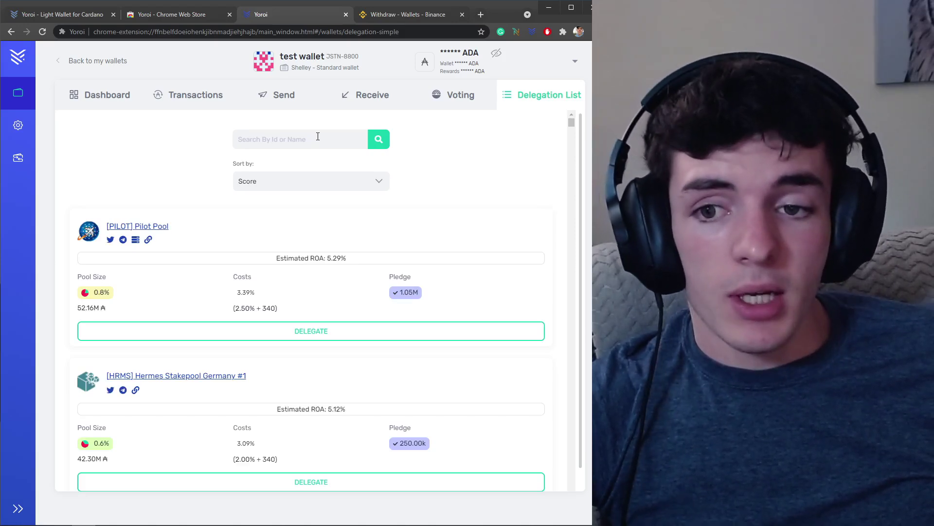
{"action": "type", "text": "JACK"}
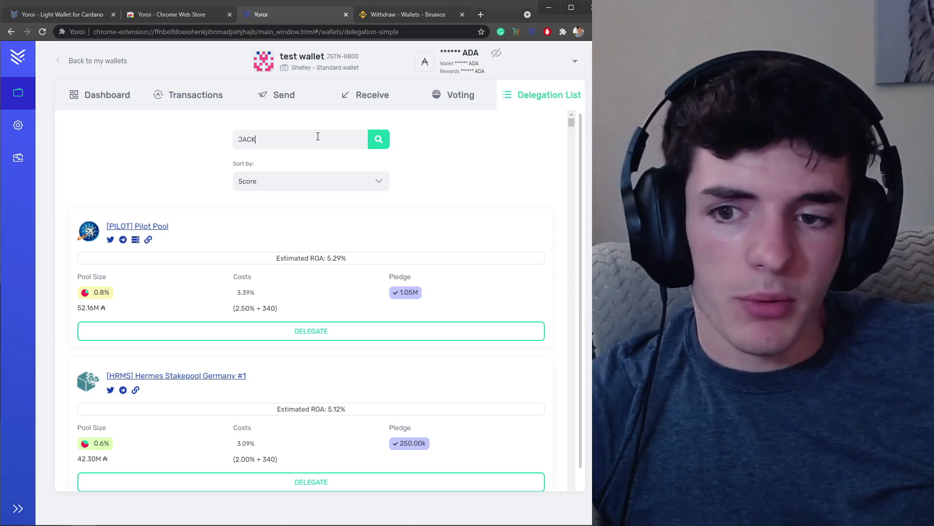
{"action": "left_click", "coordinate": [380, 140]}
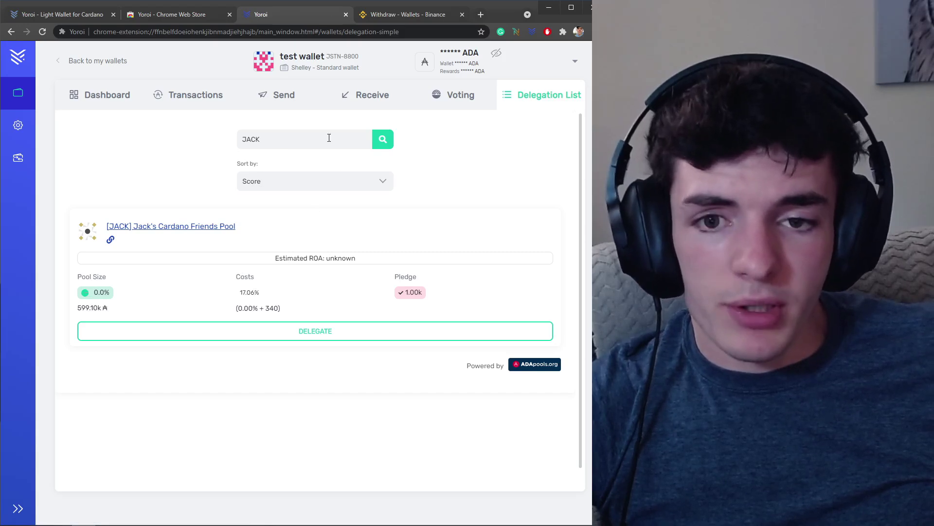
Try delegating to the JACK pool, dismiss the insufficient-funds error, and review the Dashboard
{"action": "left_click", "coordinate": [290, 332]}
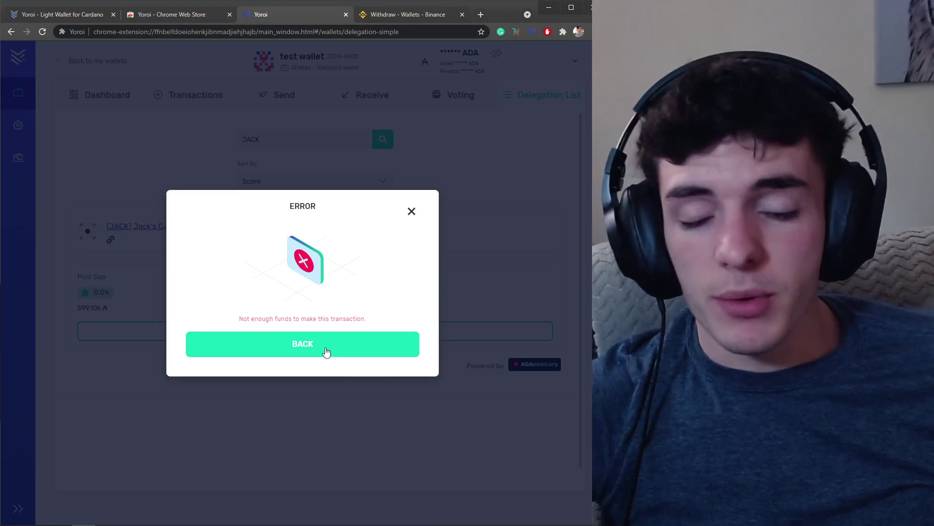
{"action": "left_click", "coordinate": [325, 351]}
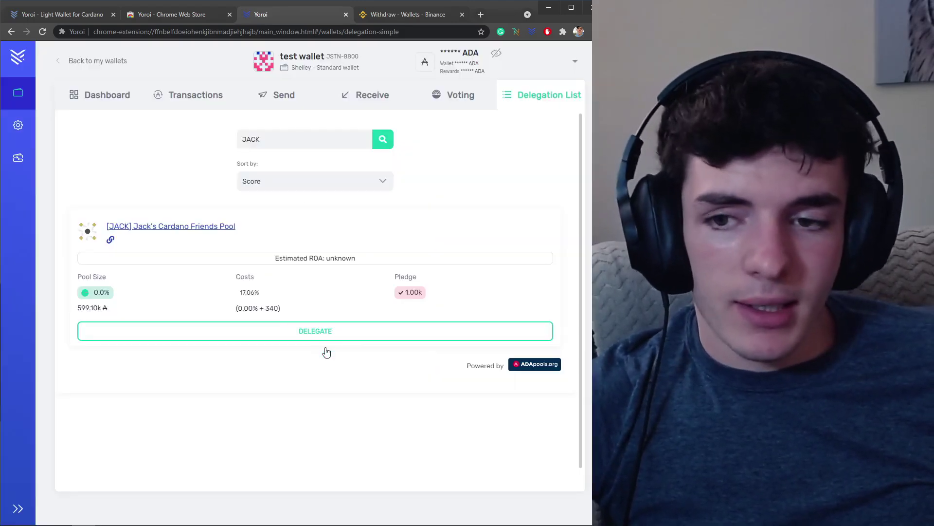
{"action": "left_click", "coordinate": [130, 108]}
{"action": "scroll", "coordinate": [437, 277], "scroll_direction": "down", "scroll_amount": 3}
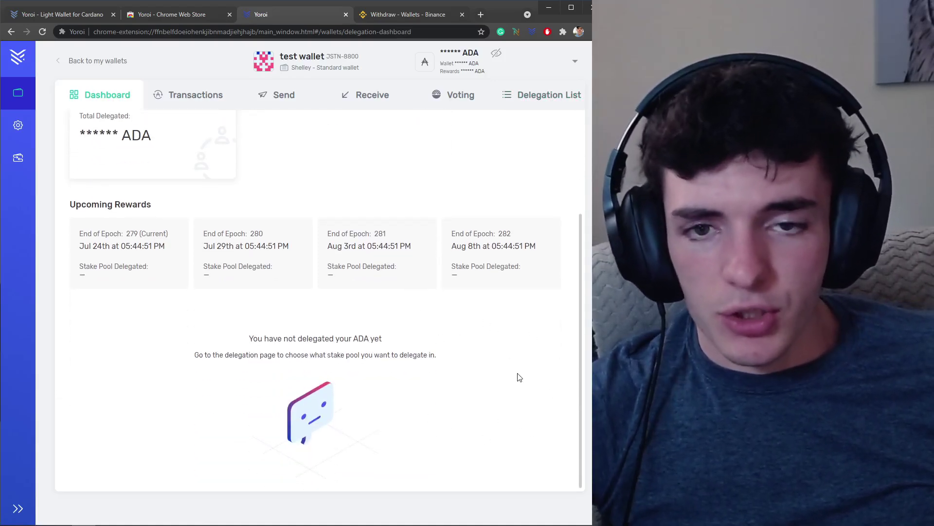
{"action": "scroll", "coordinate": [519, 376], "scroll_direction": "up", "scroll_amount": 3}
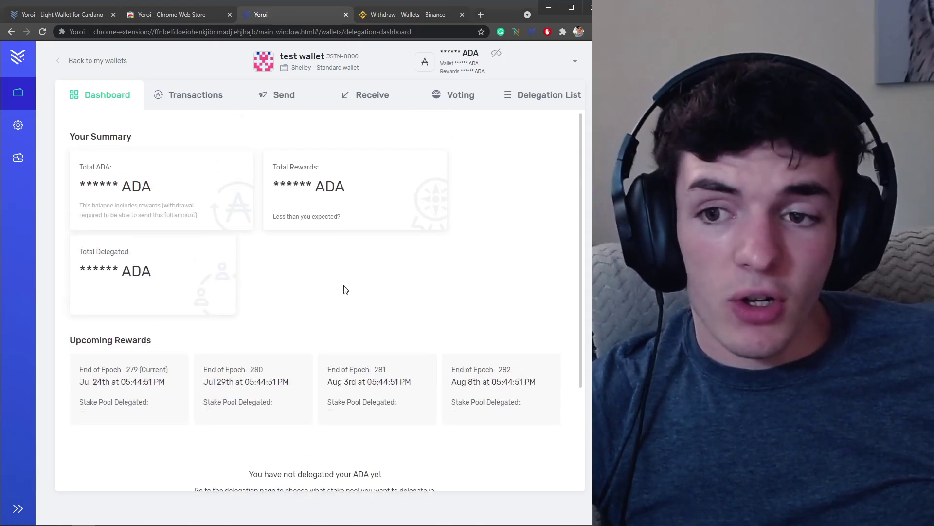